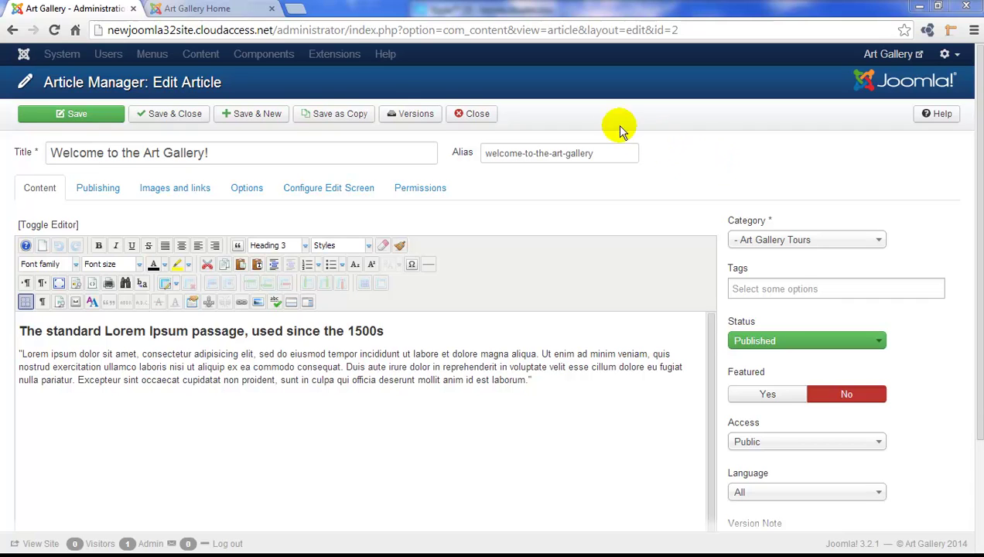
View the welcome article on the site's public home page, and return to editing the article
{"action": "left_click", "coordinate": [229, 12]}
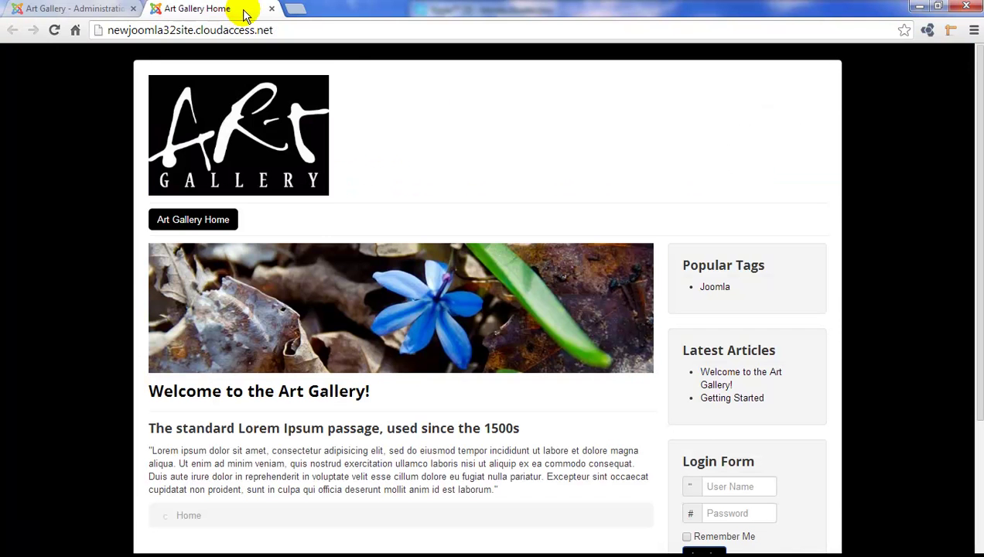
{"action": "left_click_drag", "start_coordinate": [979, 194], "coordinate": [966, 265]}
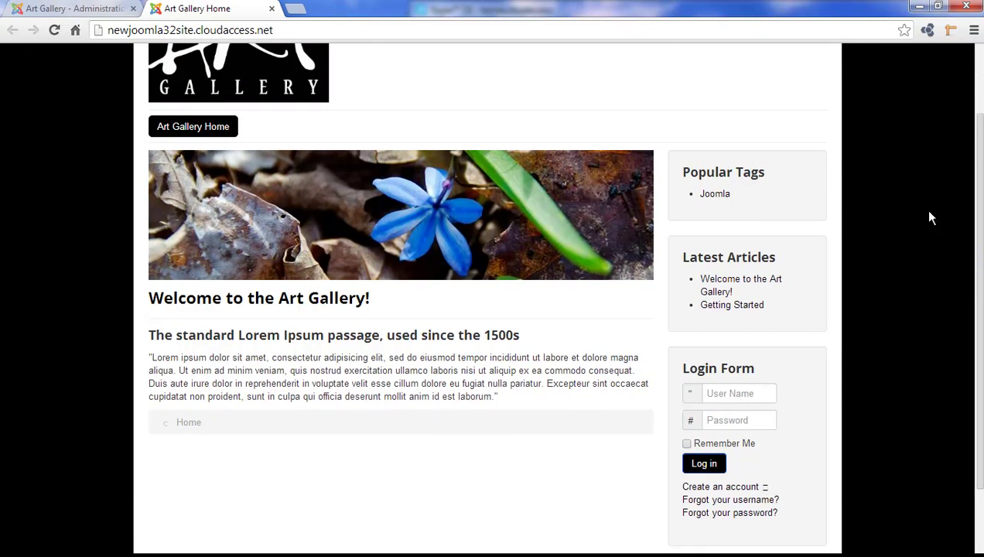
{"action": "left_click", "coordinate": [104, 9]}
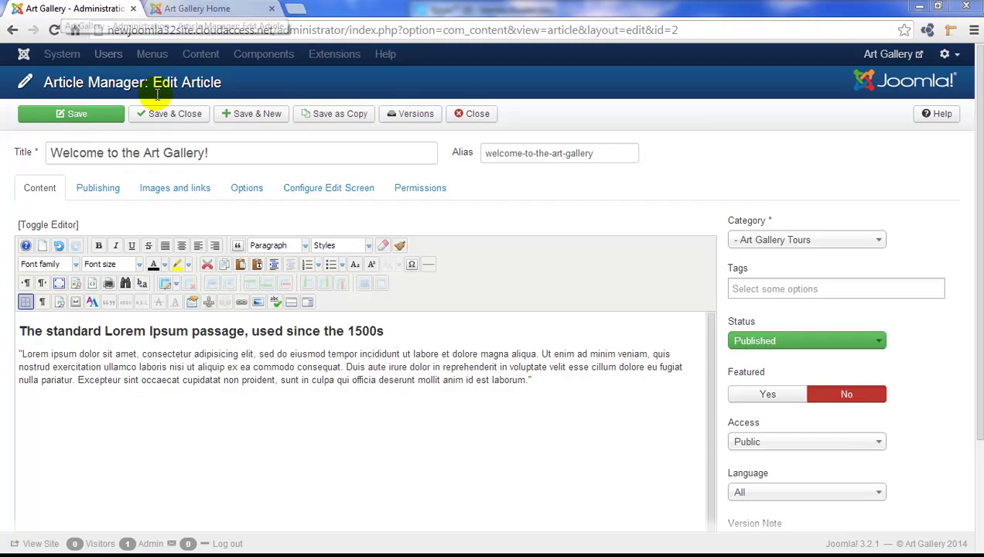
Add a second Lorem ipsum paragraph below the existing one by pasting the copied passage as plain text
{"action": "left_click", "coordinate": [526, 379]}
{"action": "key", "text": "Return"}
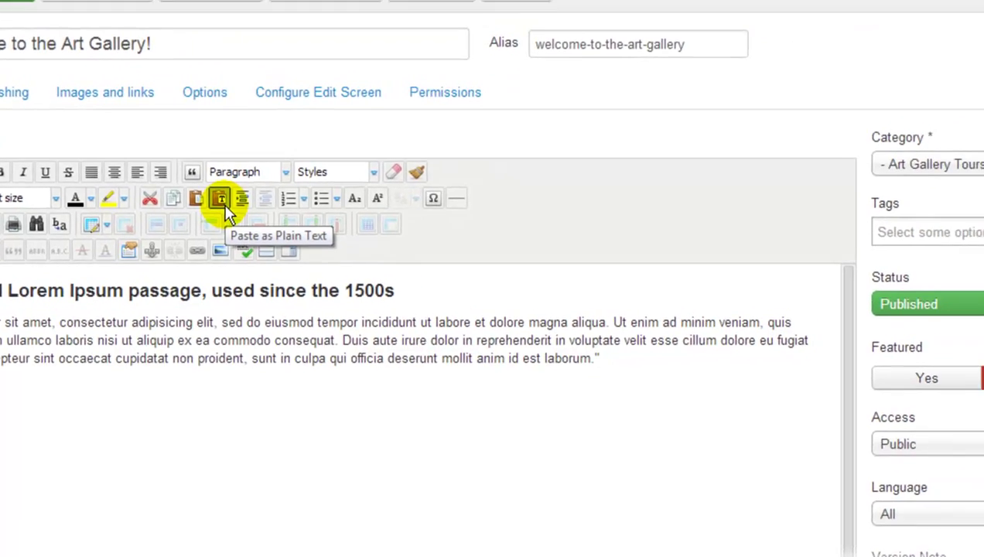
{"action": "left_click", "coordinate": [345, 157]}
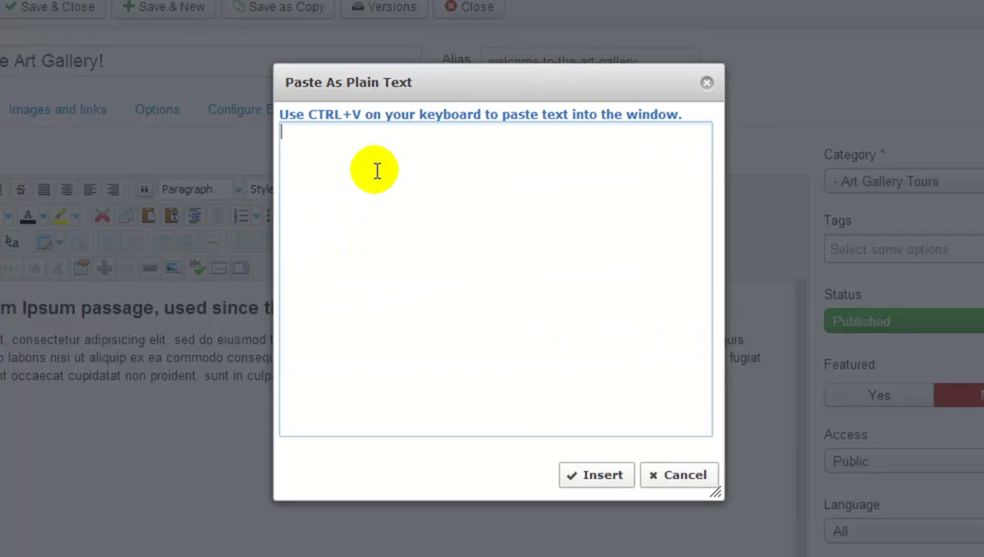
{"action": "type", "text": "\"Lorem ipsum dolor sit amet, consectetur adipisicing elit, sed do eiusmod tempor incididunt ut labore et dolore magna aliqua. Ut enim ad minim veniam, quis nostrud exercitation ullamco laboris nisi ut aliquip ex ea commodo consequat. Duis aute irure dolor in reprehenderit in voluptate velit esse cillum dolore eu fugiat nulla pariatur. Excepteur sint occaecat cupidatat non proident, sunt in culpa qui officia deserunt mollit anim id est laborum.\""}
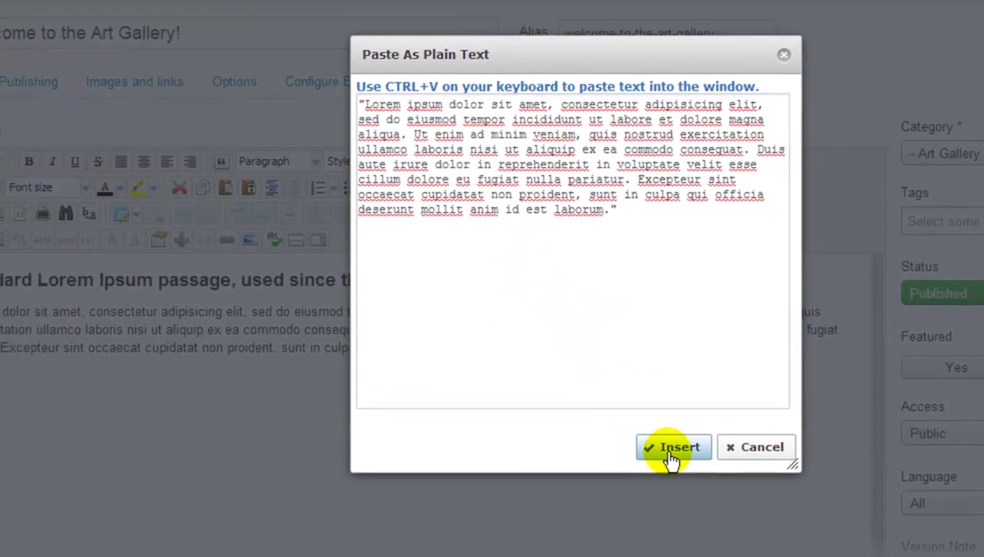
{"action": "left_click", "coordinate": [590, 480]}
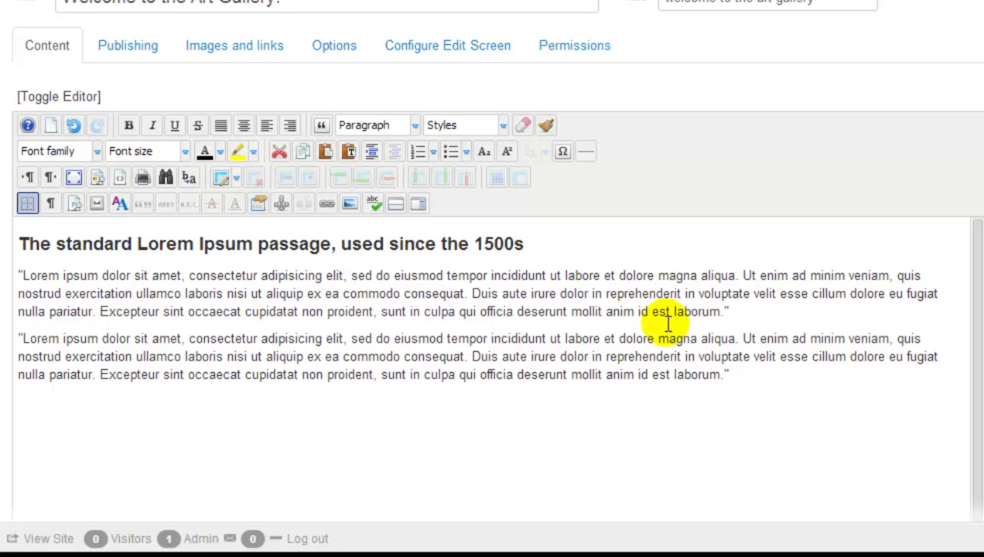
Examine the heading levels available for the selected title line "The standard Lorem Ipsum passage, used since the 1500s"
{"action": "left_click_drag", "start_coordinate": [540, 244], "coordinate": [18, 242]}
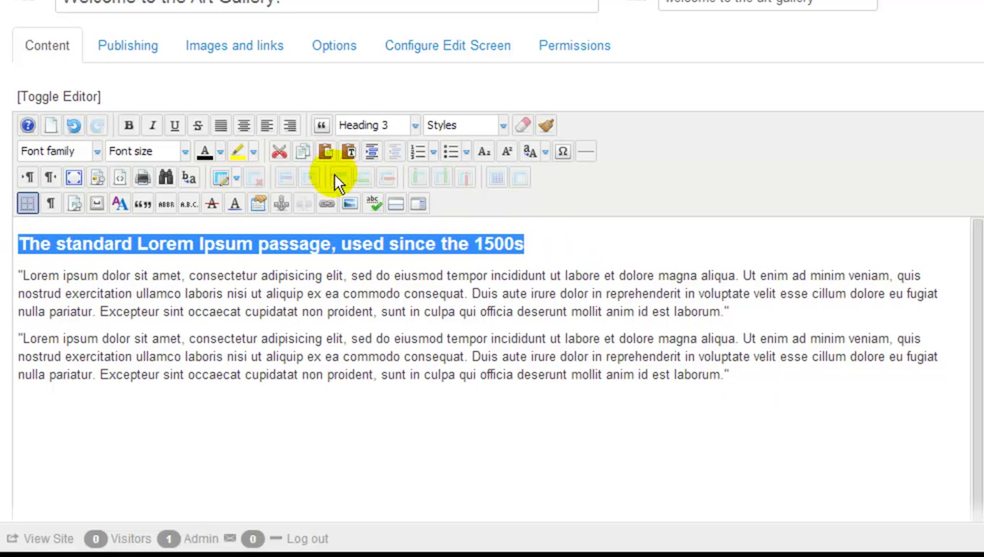
{"action": "left_click", "coordinate": [415, 125]}
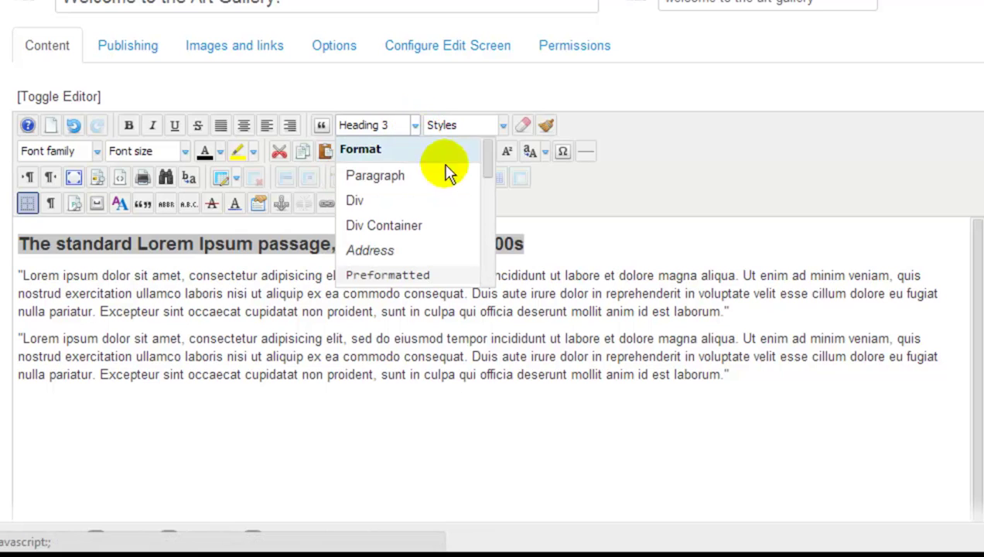
{"action": "left_click_drag", "start_coordinate": [485, 161], "coordinate": [493, 201]}
{"action": "scroll", "coordinate": [493, 202], "scroll_direction": "down", "scroll_amount": 1}
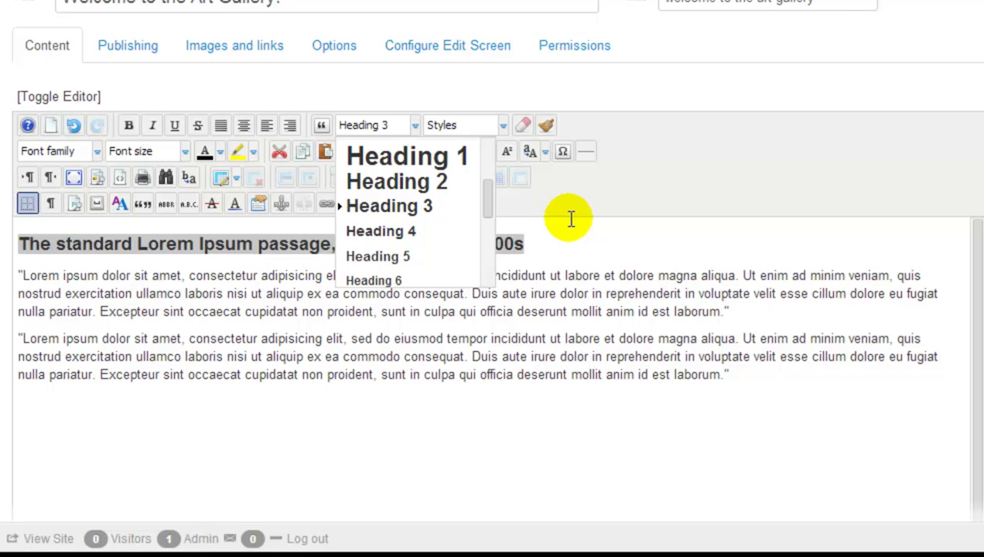
{"action": "left_click", "coordinate": [570, 219]}
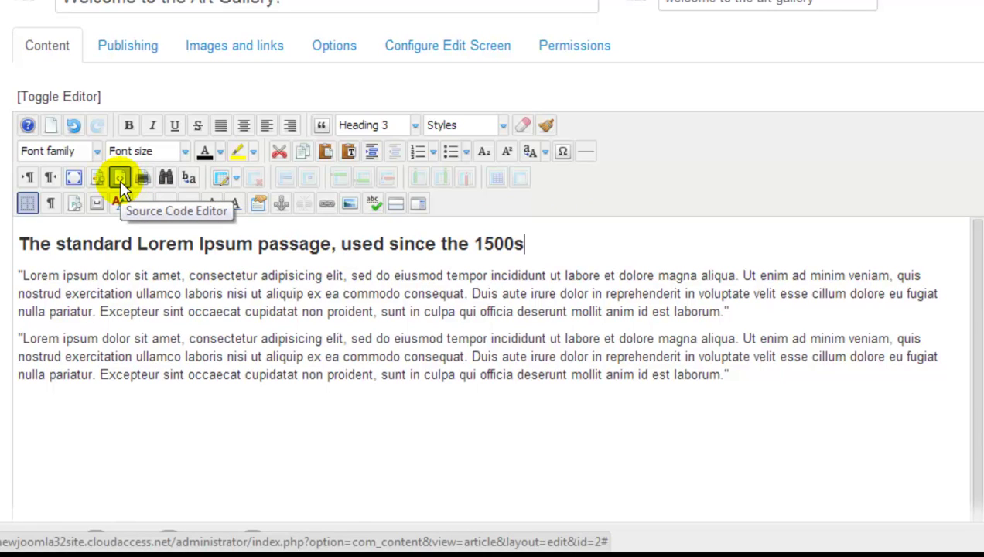
Inspect the article's HTML source code, and return to the visual editing view
{"action": "left_click", "coordinate": [120, 179]}
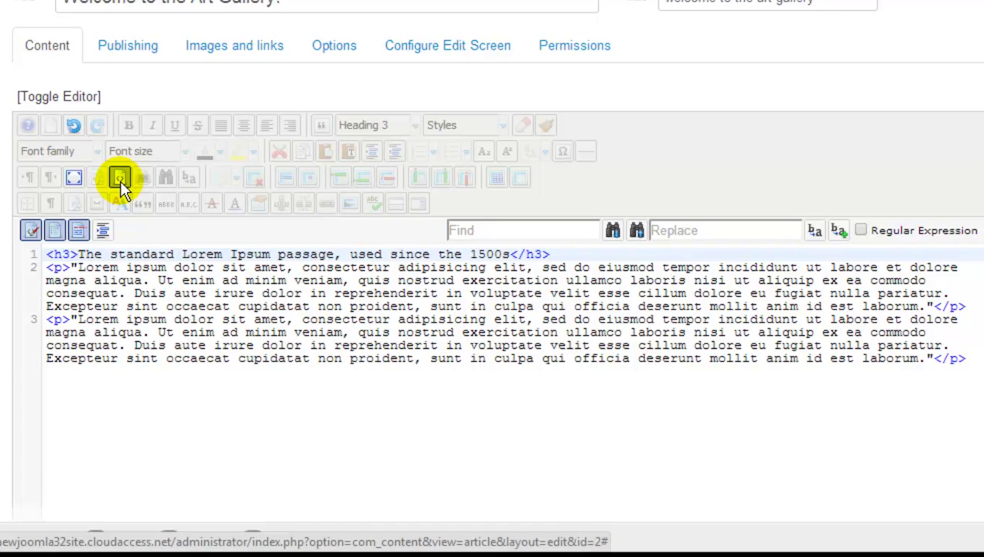
{"action": "left_click", "coordinate": [120, 179]}
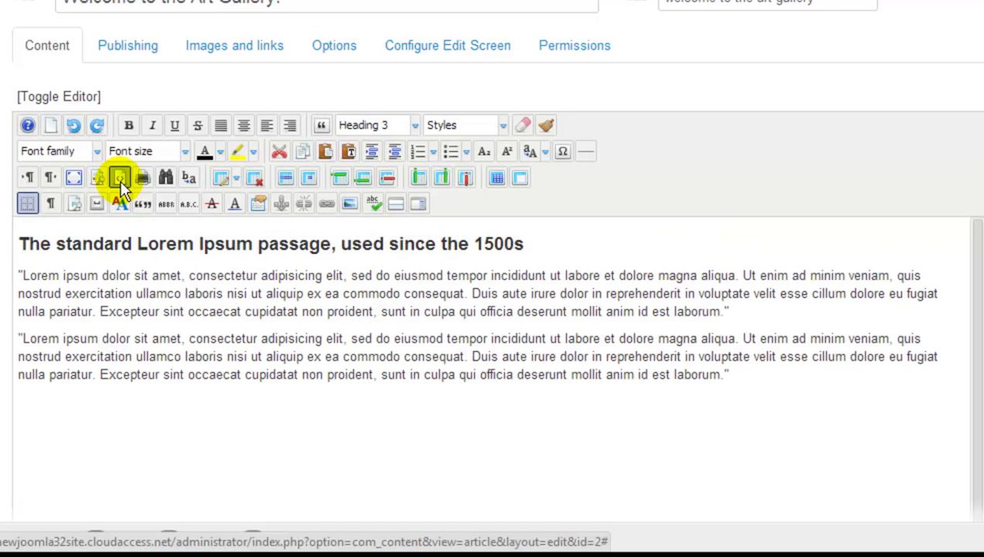
Start an image insertion at the beginning of the first paragraph and upload artgallery.jpg from the art gallery folder to the images root
{"action": "left_click", "coordinate": [19, 275]}
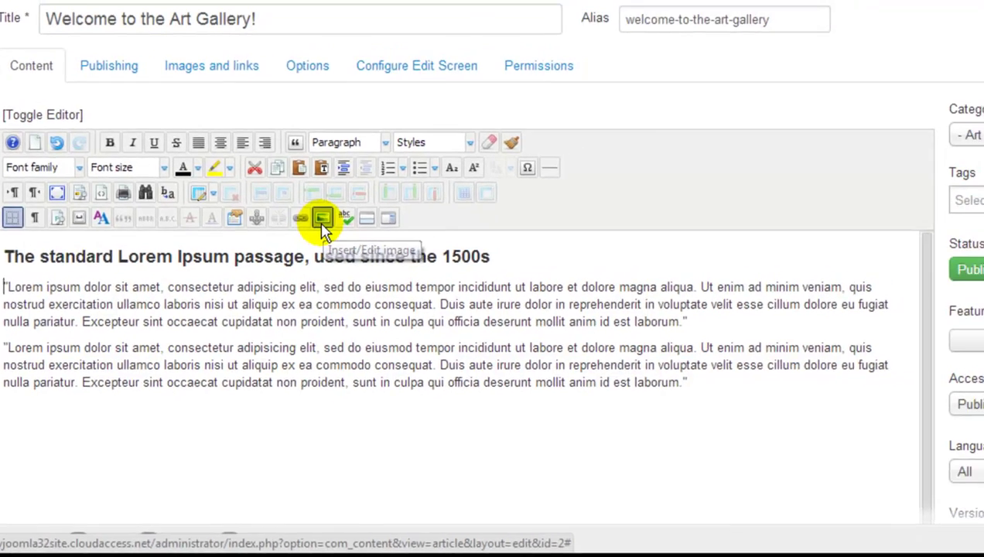
{"action": "left_click", "coordinate": [348, 204]}
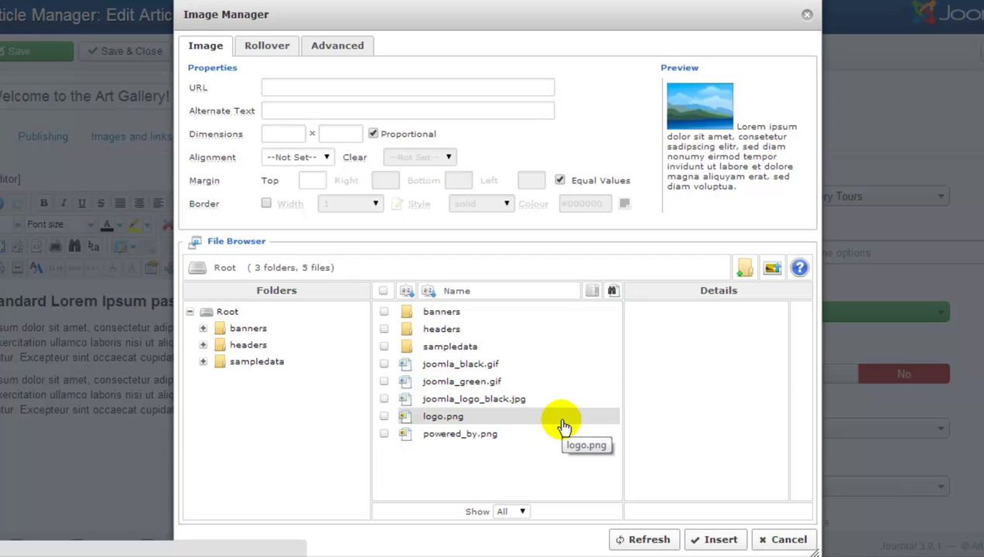
{"action": "left_click", "coordinate": [770, 272]}
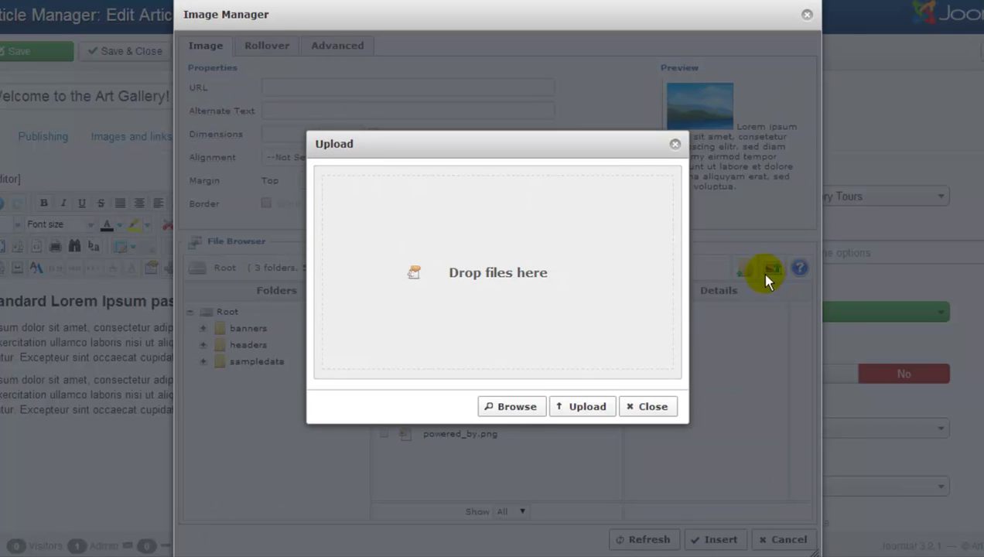
{"action": "left_click", "coordinate": [512, 405]}
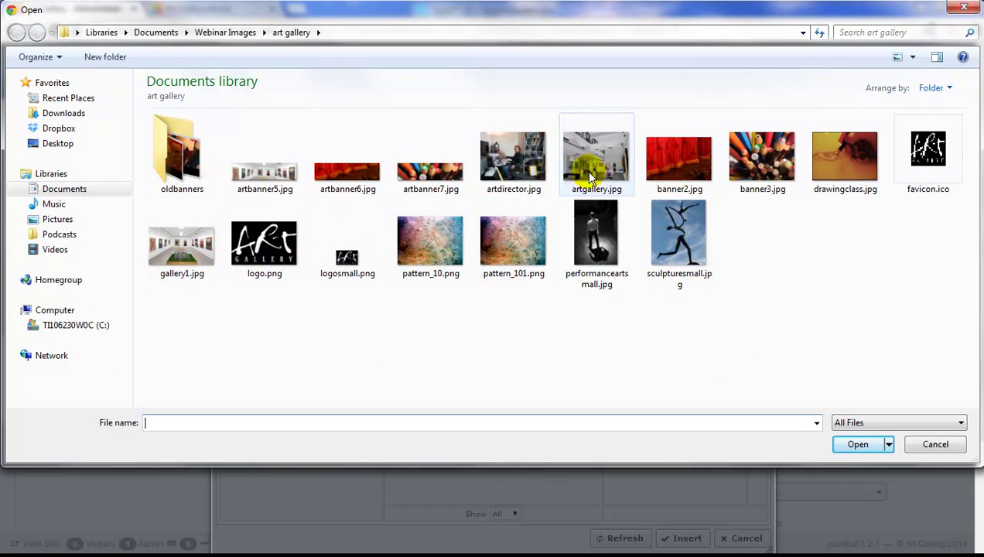
{"action": "double_click", "coordinate": [588, 169]}
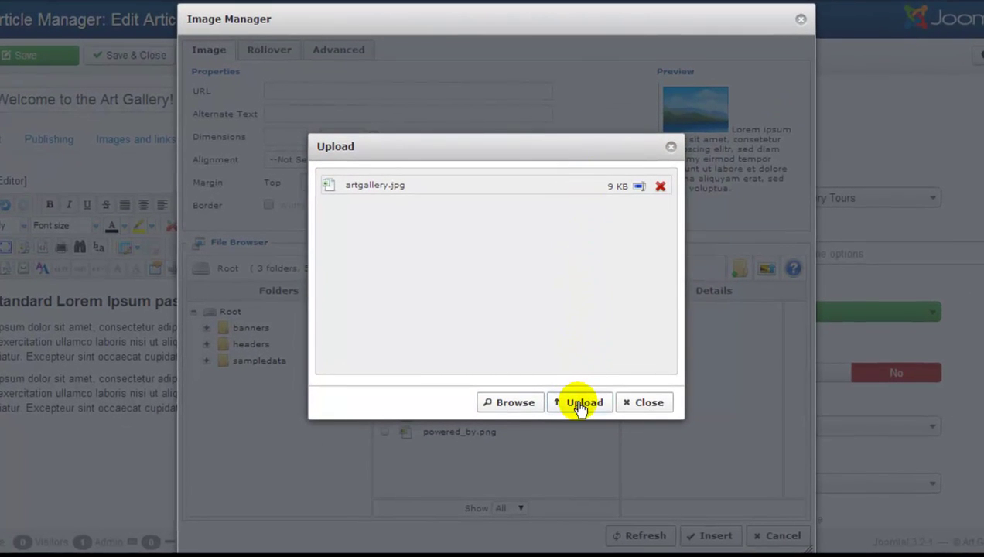
{"action": "left_click", "coordinate": [581, 409]}
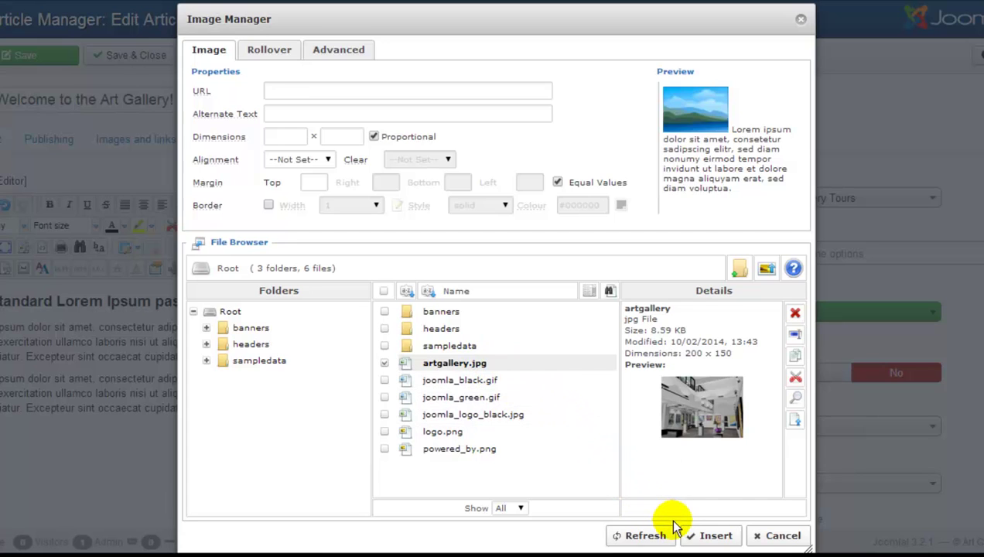
Insert artgallery.jpg before the first paragraph with the alternate text artgallery
{"action": "left_click", "coordinate": [714, 537]}
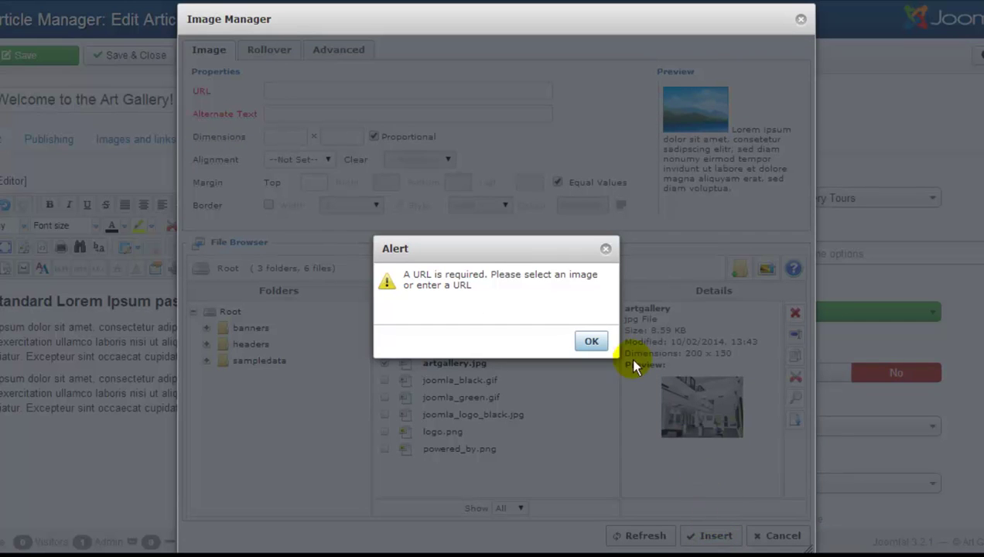
{"action": "left_click", "coordinate": [591, 343]}
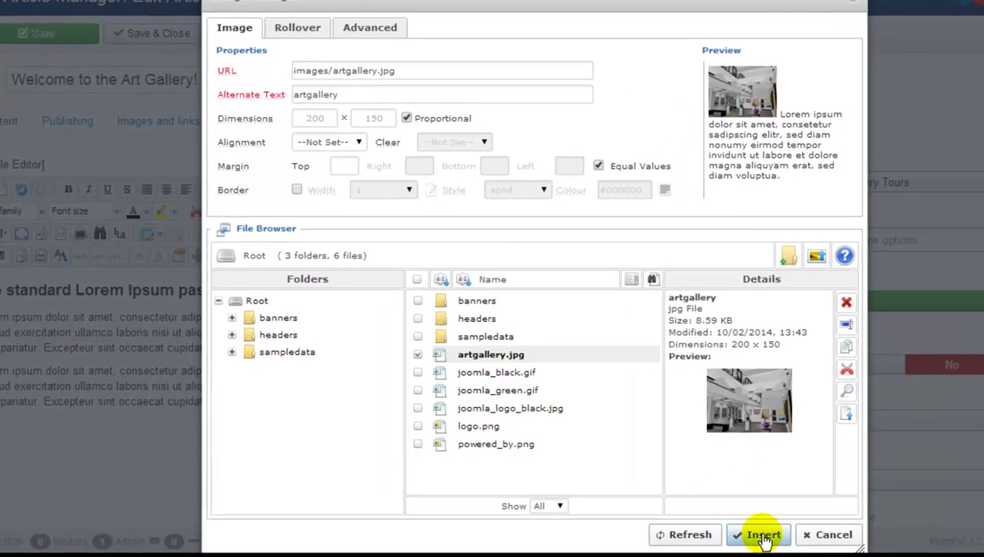
{"action": "left_click", "coordinate": [715, 536]}
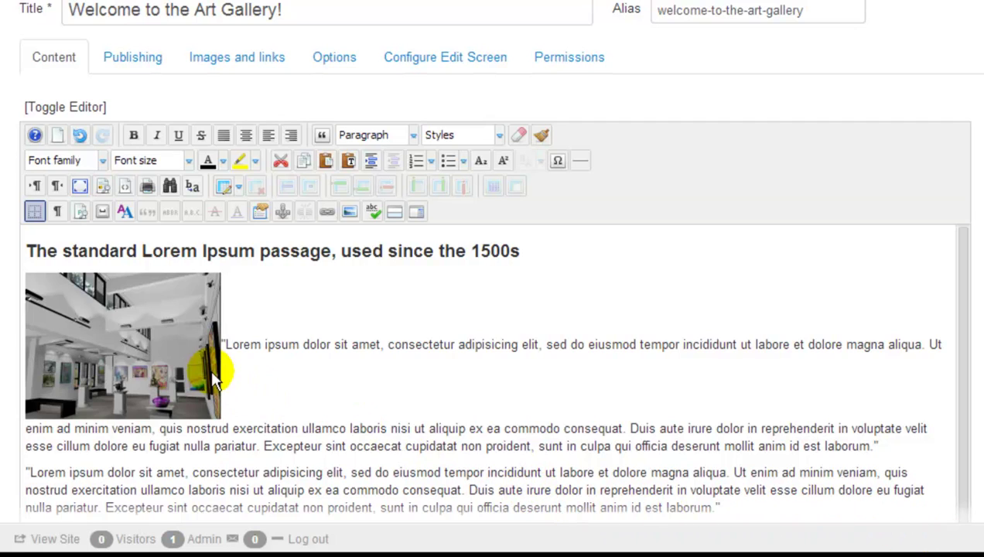
Align the inserted gallery image to the left of the text and give it an equal margin of 10 on all sides
{"action": "left_click", "coordinate": [157, 338]}
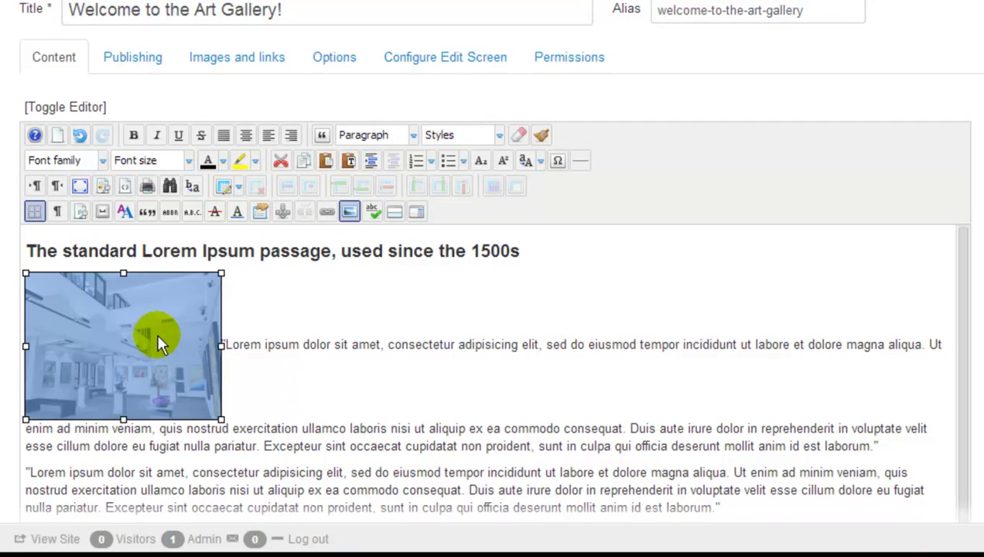
{"action": "left_click", "coordinate": [350, 214]}
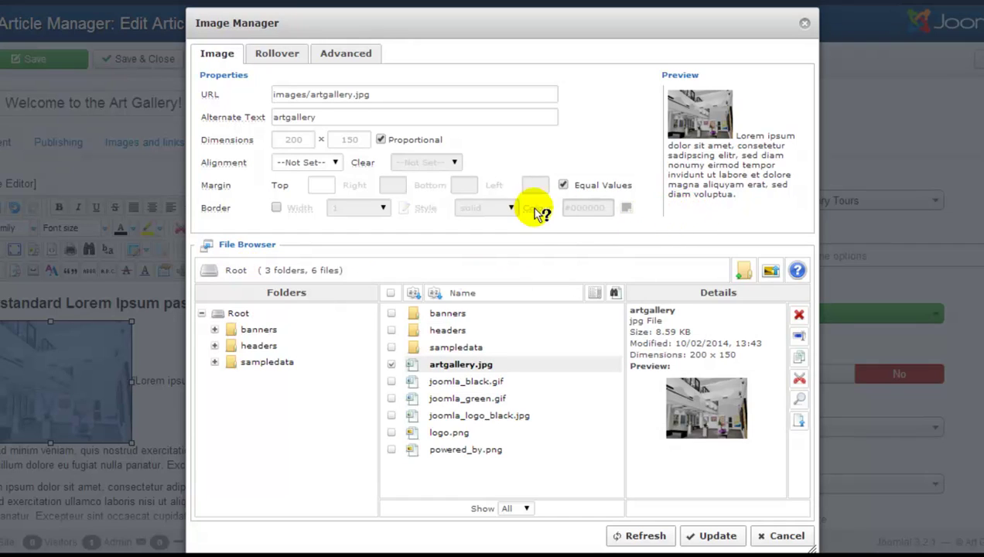
{"action": "left_click", "coordinate": [336, 164]}
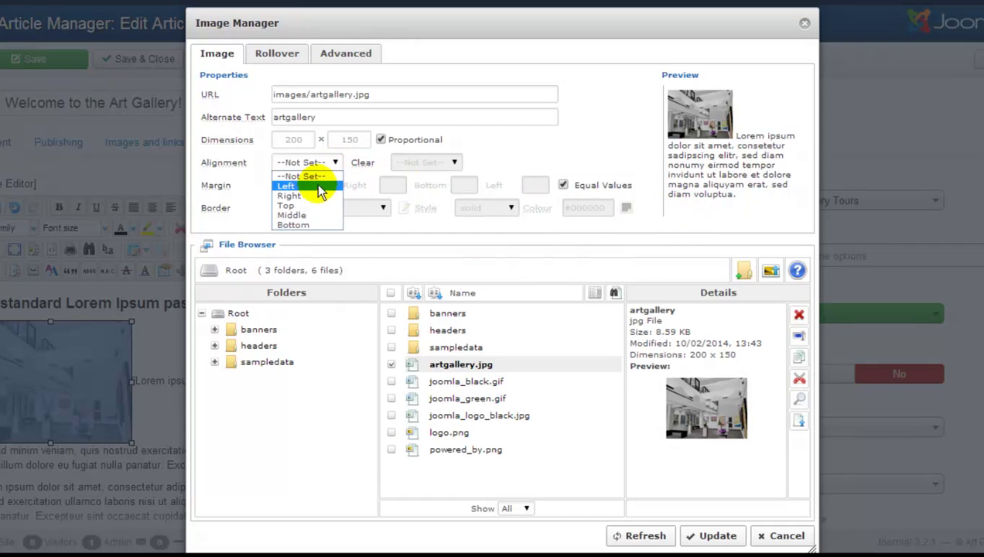
{"action": "left_click", "coordinate": [320, 190]}
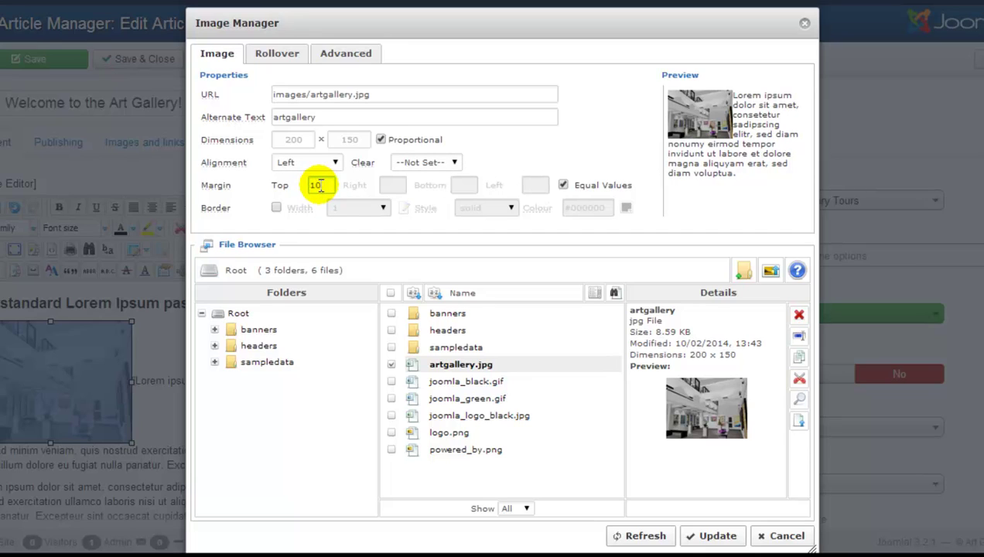
{"action": "left_click", "coordinate": [526, 166]}
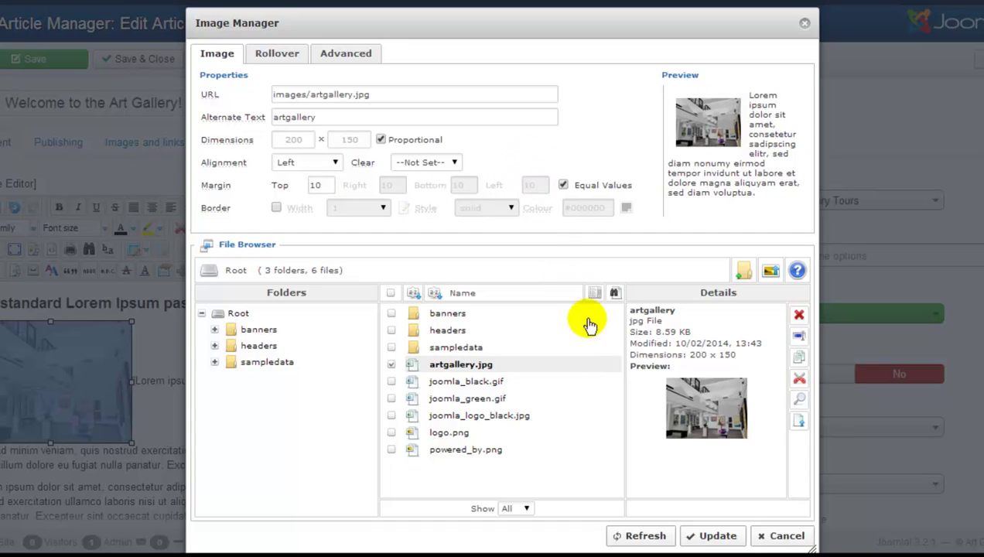
{"action": "left_click", "coordinate": [718, 537]}
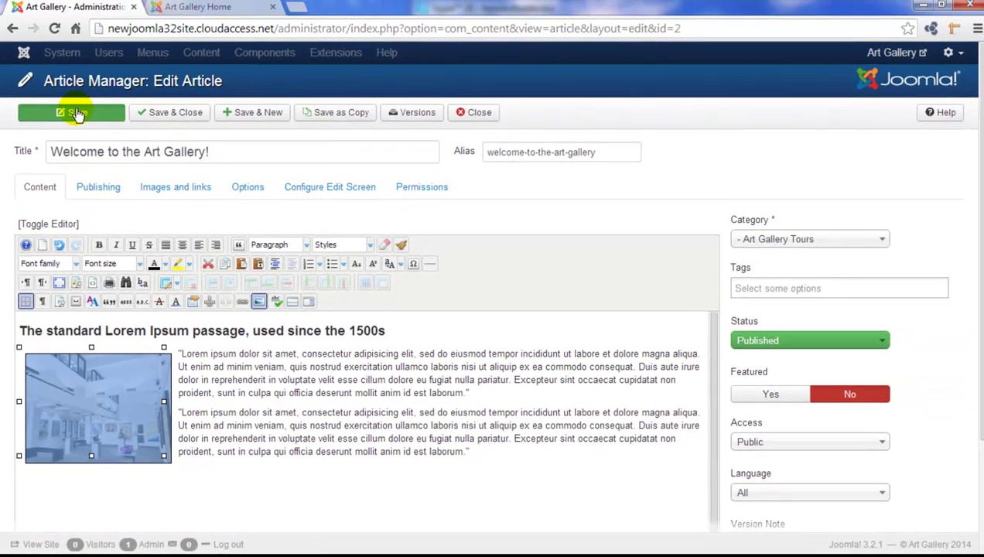
Save the article and reload the public home page to check the image and text layout
{"action": "left_click", "coordinate": [74, 115]}
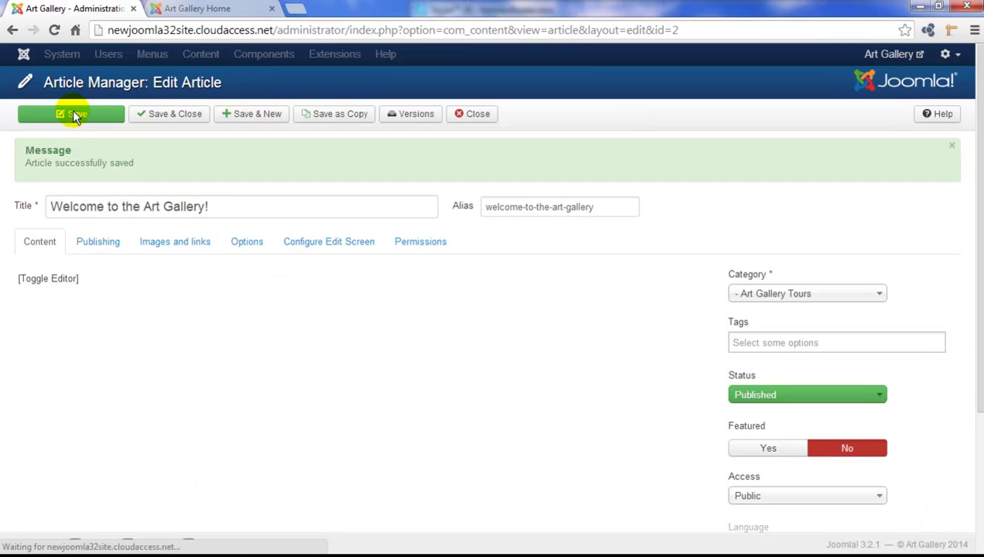
{"action": "left_click", "coordinate": [195, 10]}
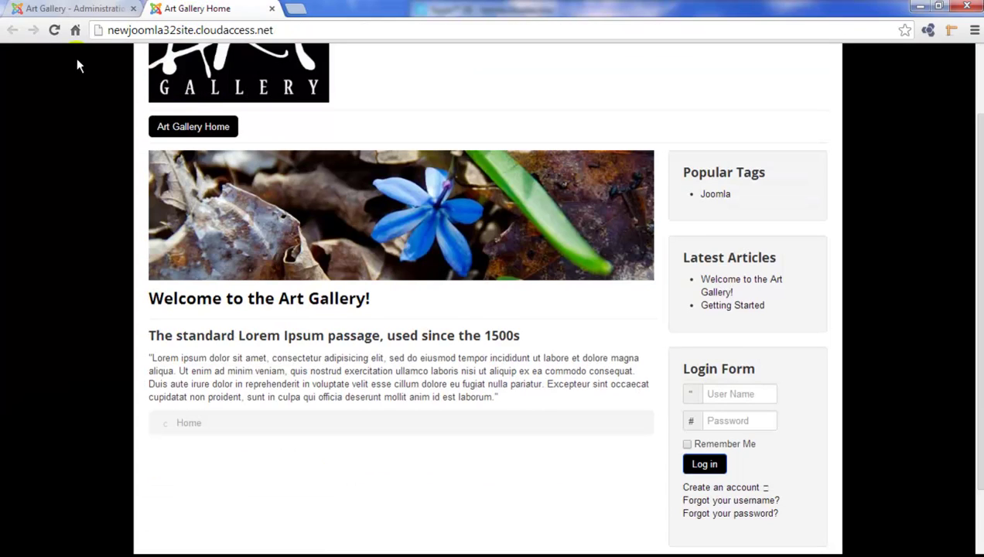
{"action": "left_click", "coordinate": [52, 31]}
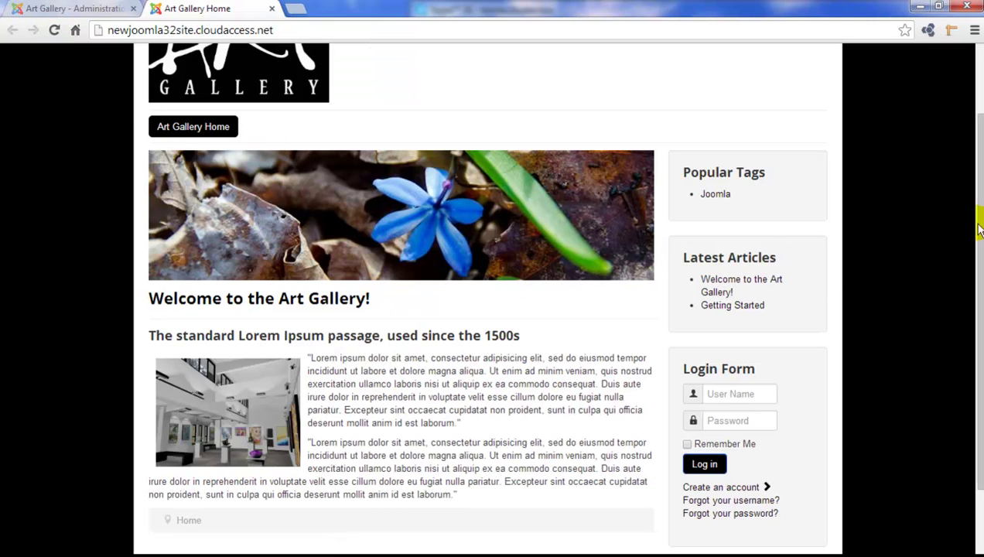
{"action": "left_click_drag", "start_coordinate": [973, 228], "coordinate": [963, 283]}
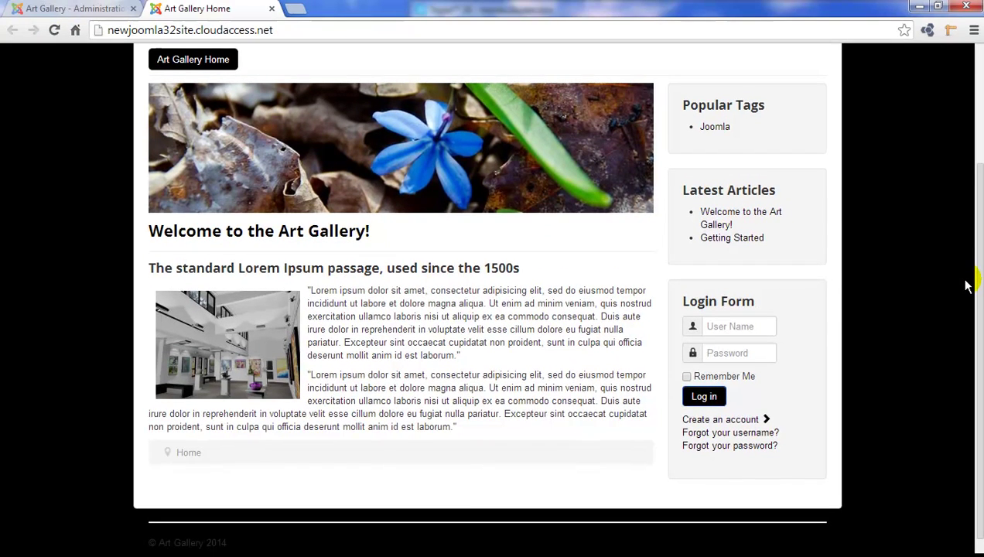
Return to editing the article and shorten the editor area so it ends just below the article's content
{"action": "left_click", "coordinate": [78, 9]}
{"action": "left_click", "coordinate": [75, 9]}
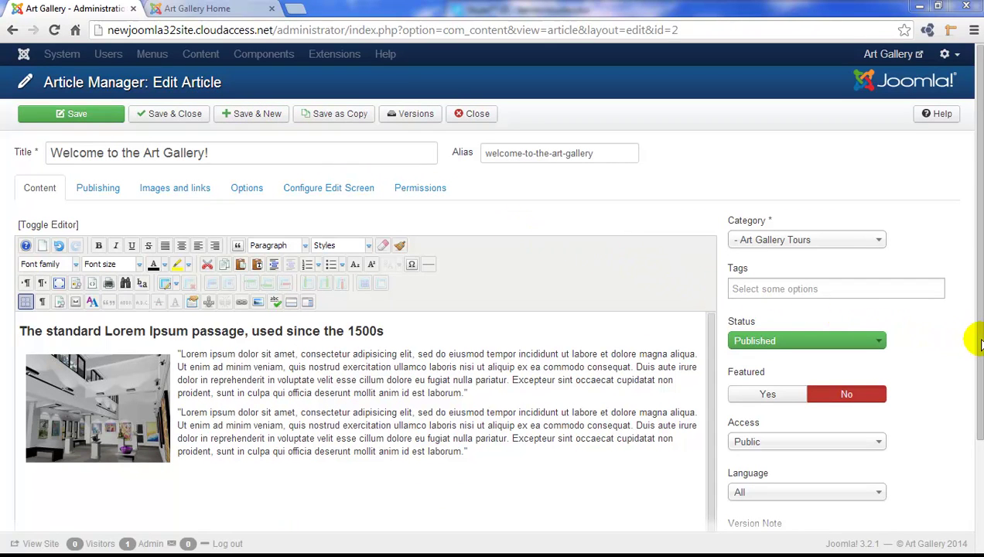
{"action": "scroll", "coordinate": [973, 366], "scroll_direction": "down", "scroll_amount": 3}
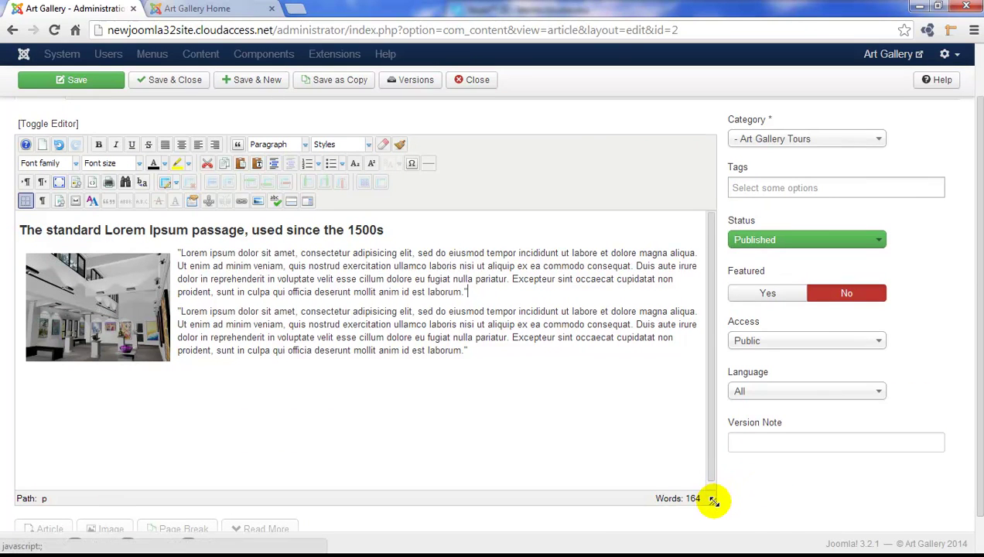
{"action": "left_click_drag", "start_coordinate": [713, 501], "coordinate": [707, 413]}
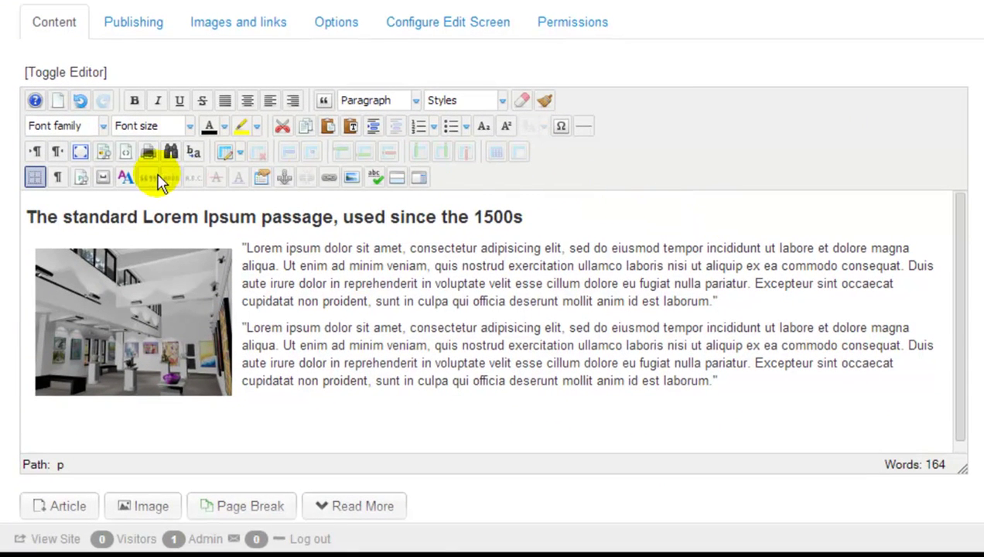
View the article in the editor's full-screen mode and restore the normal editor size
{"action": "left_click", "coordinate": [75, 153]}
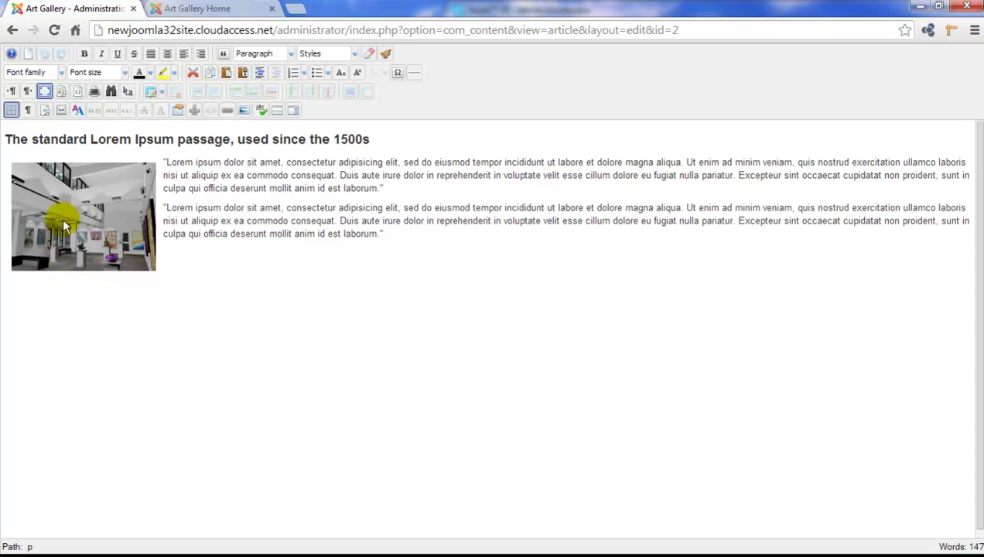
{"action": "left_click", "coordinate": [45, 92]}
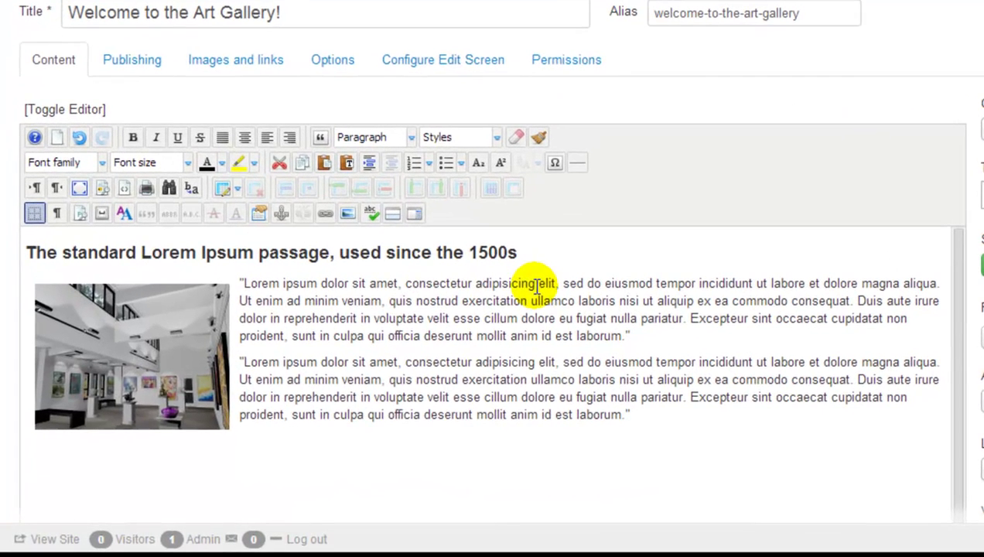
{"action": "left_click_drag", "start_coordinate": [397, 354], "coordinate": [389, 354]}
{"action": "left_click_drag", "start_coordinate": [522, 284], "coordinate": [404, 282]}
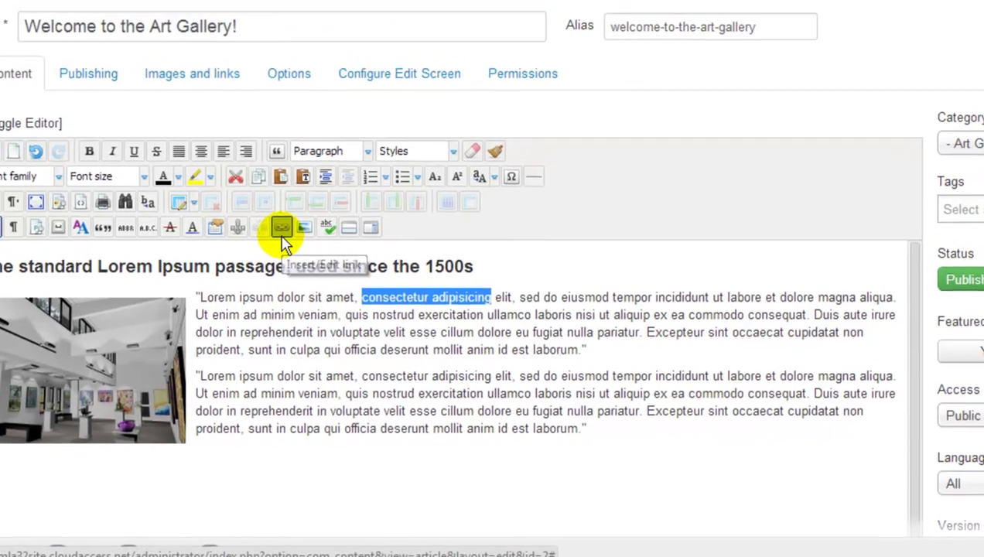
{"action": "left_click", "coordinate": [326, 217]}
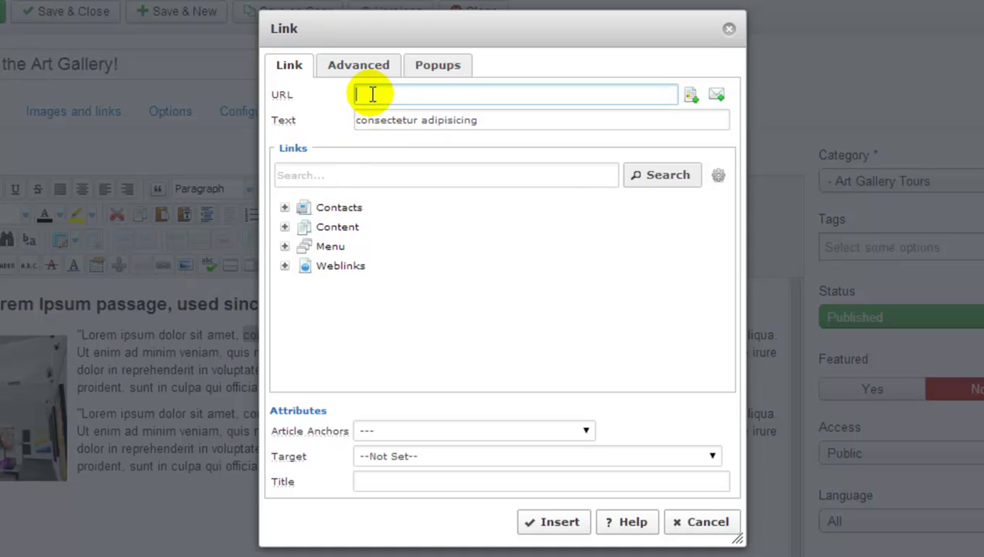
{"action": "type", "text": "http://www.si.edu/"}
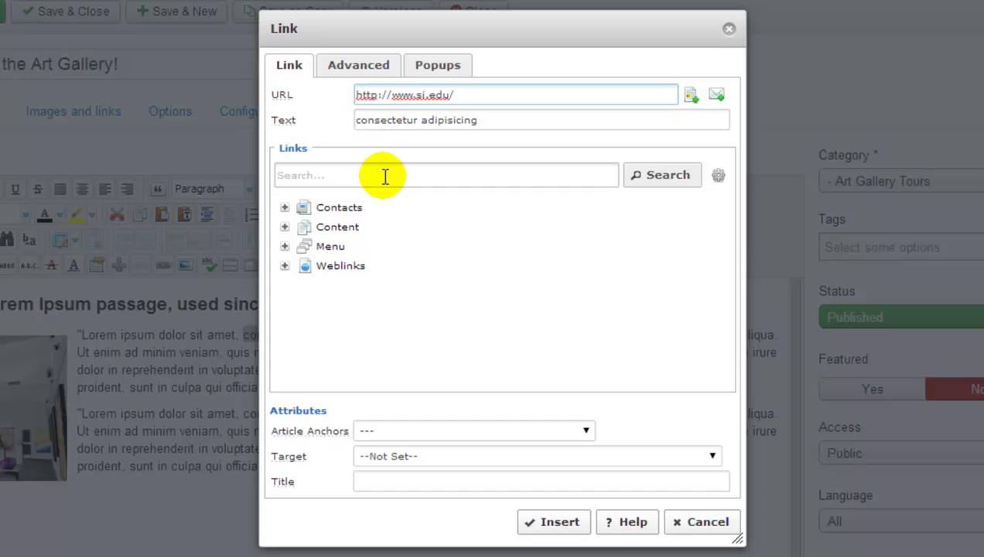
{"action": "left_click", "coordinate": [710, 457]}
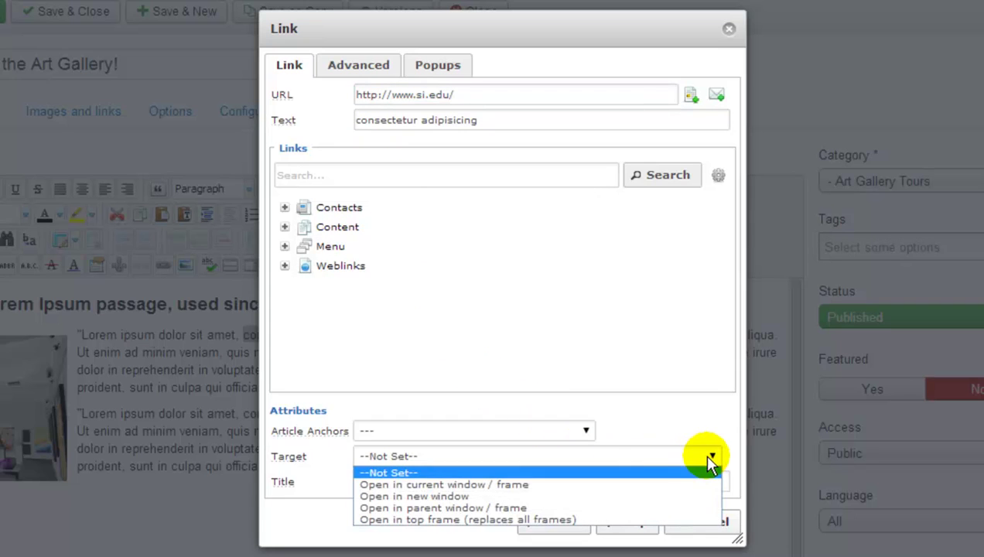
{"action": "left_click", "coordinate": [546, 496]}
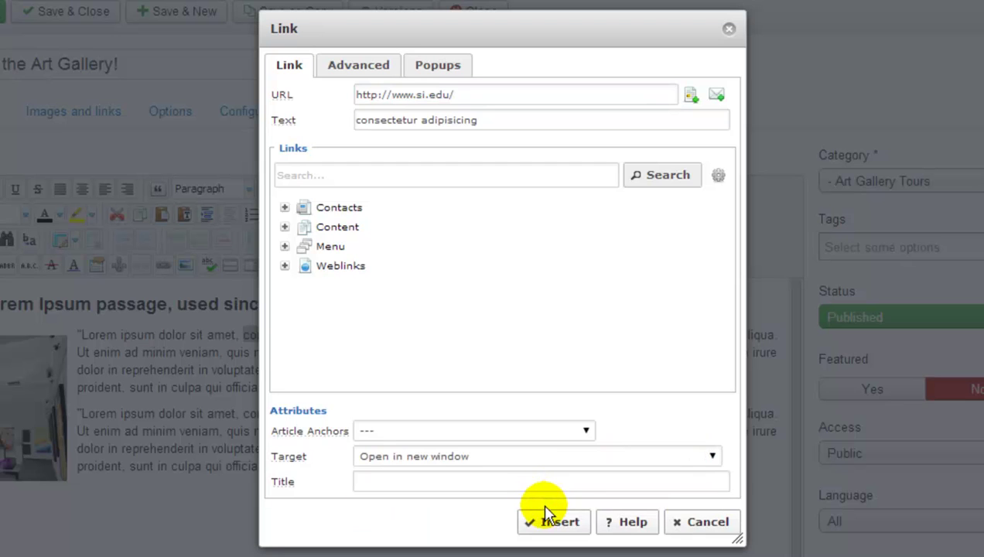
{"action": "left_click", "coordinate": [551, 518]}
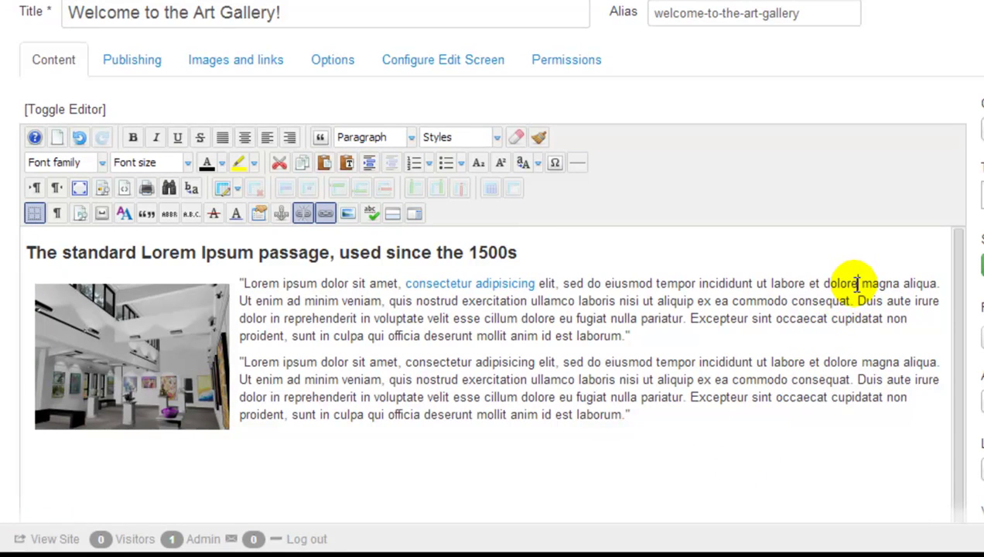
Examine the internal link sources offered for "et dolore" in the first paragraph, and cancel without linking it
{"action": "left_click_drag", "start_coordinate": [857, 283], "coordinate": [812, 289]}
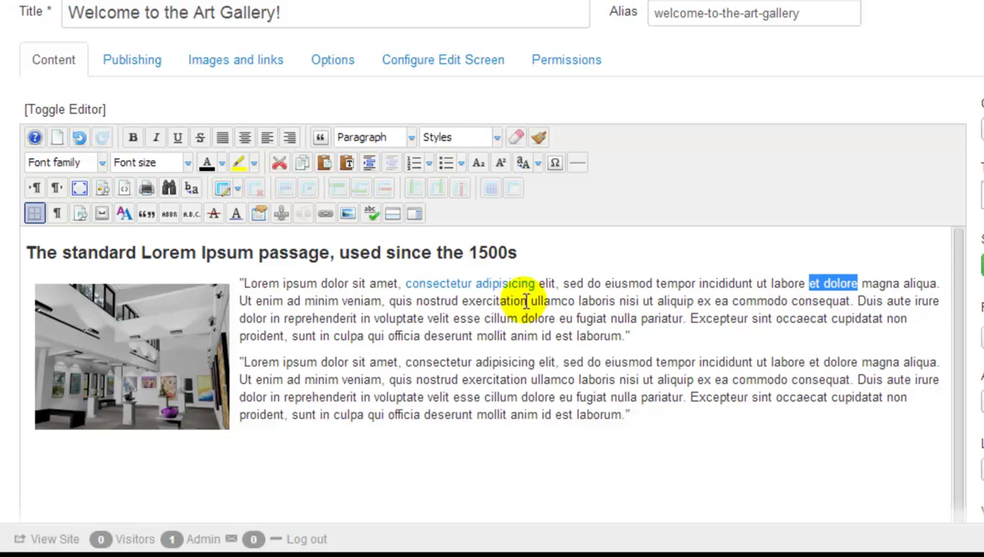
{"action": "left_click", "coordinate": [326, 217]}
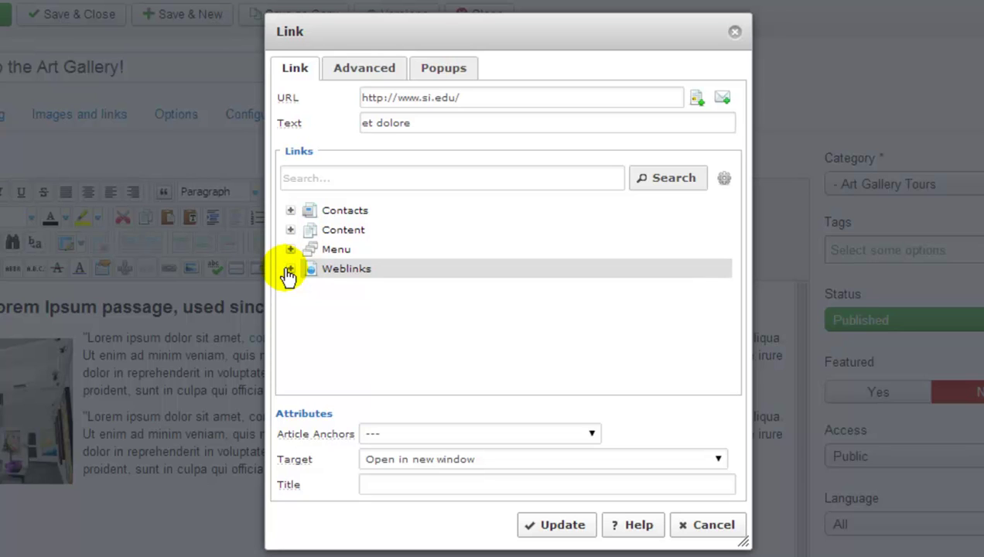
{"action": "left_click", "coordinate": [700, 529]}
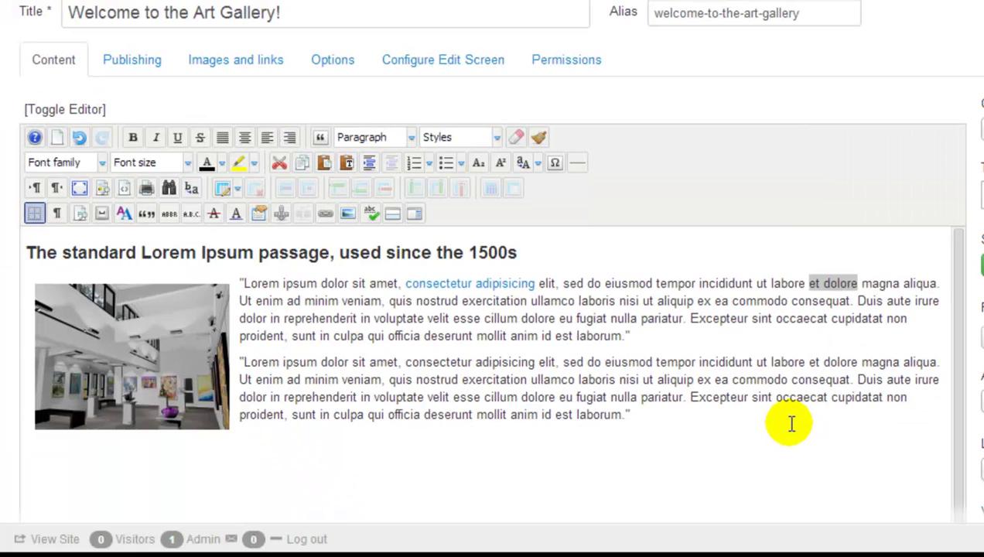
{"action": "left_click", "coordinate": [790, 423]}
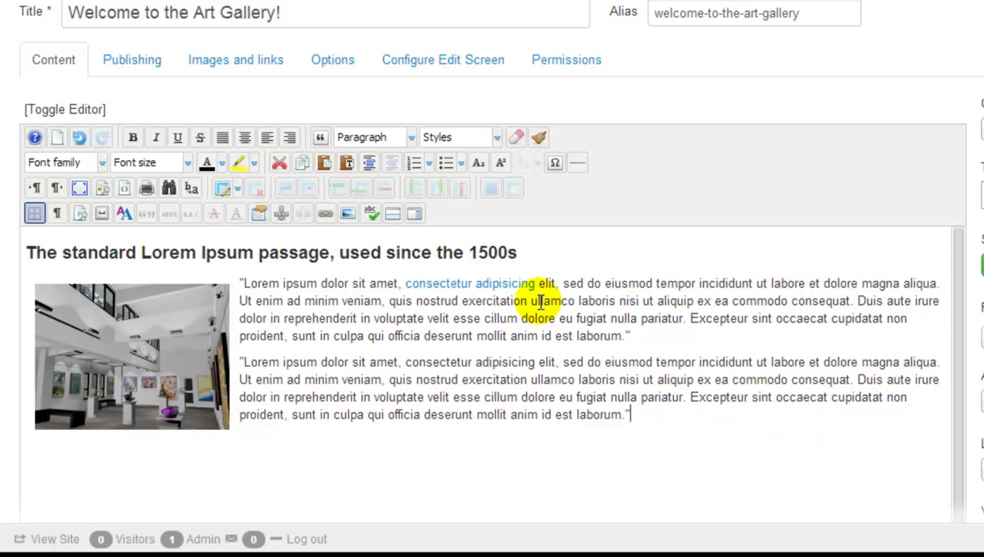
Save the article, test the "consectetur adipisicing" link on the reloaded public home page and return to the article editor
{"action": "left_click_drag", "start_coordinate": [535, 283], "coordinate": [403, 283]}
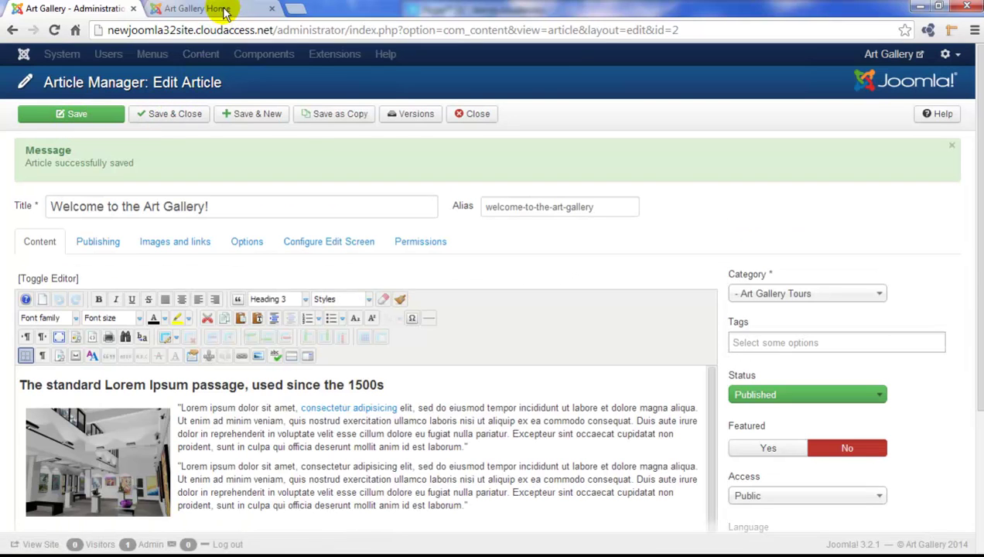
{"action": "left_click", "coordinate": [240, 9]}
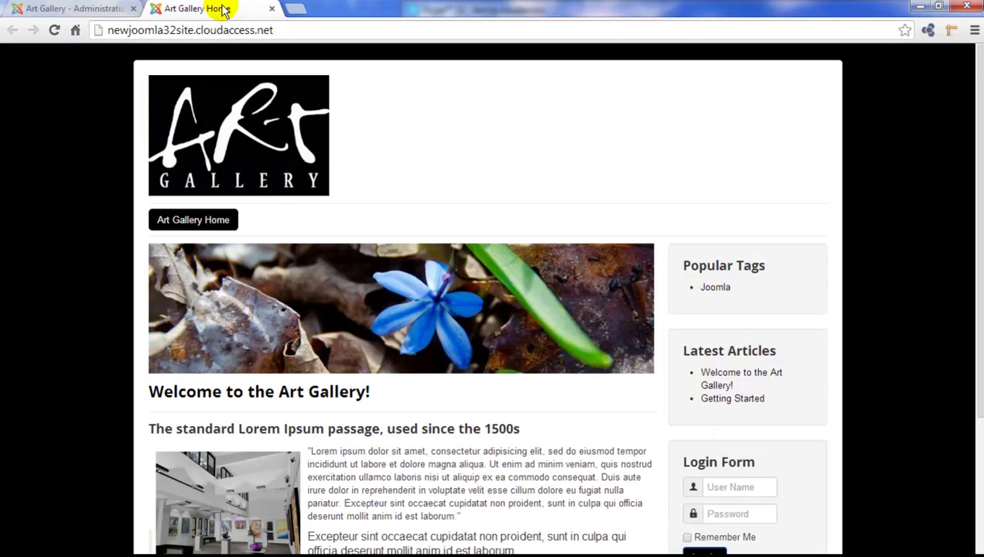
{"action": "left_click", "coordinate": [54, 29]}
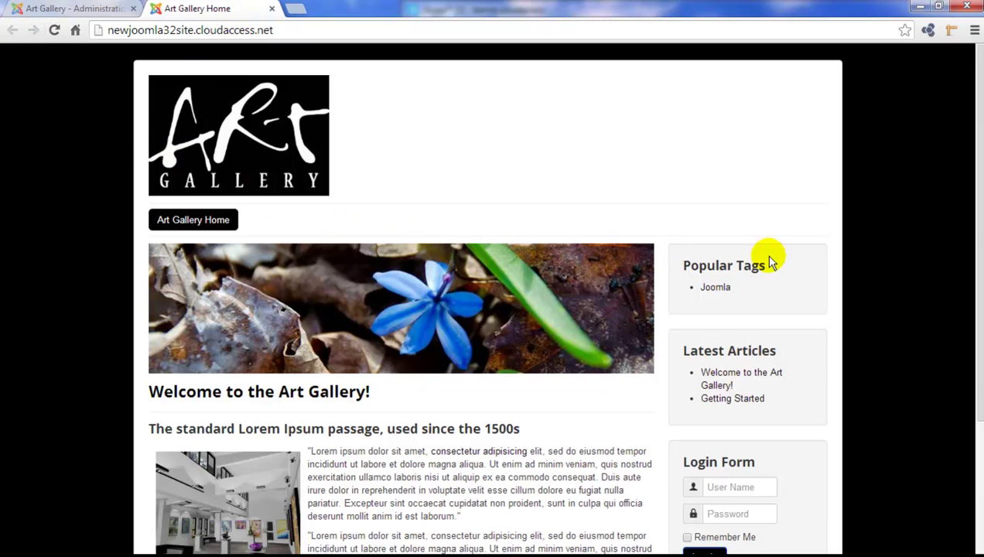
{"action": "scroll", "coordinate": [978, 286], "scroll_direction": "down", "scroll_amount": 3}
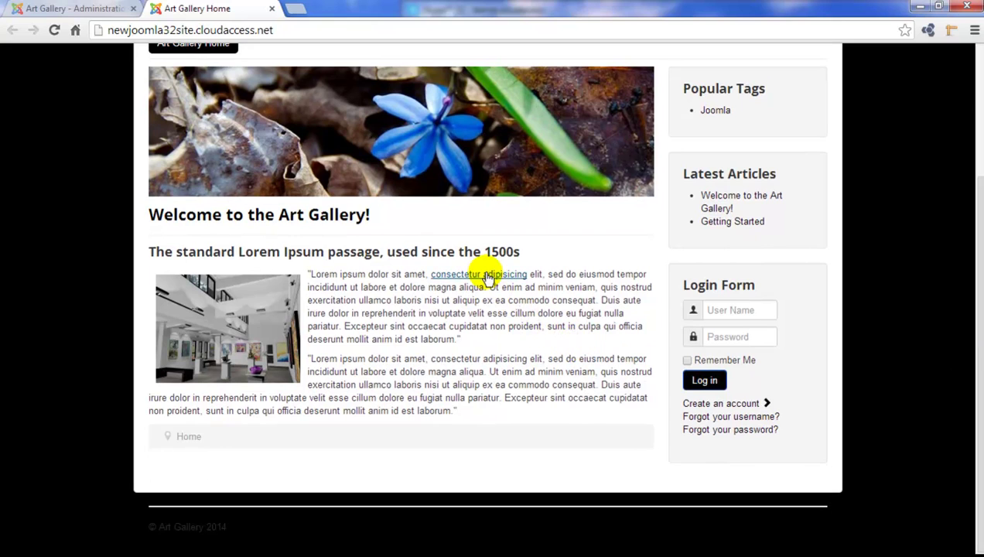
{"action": "left_click", "coordinate": [487, 277]}
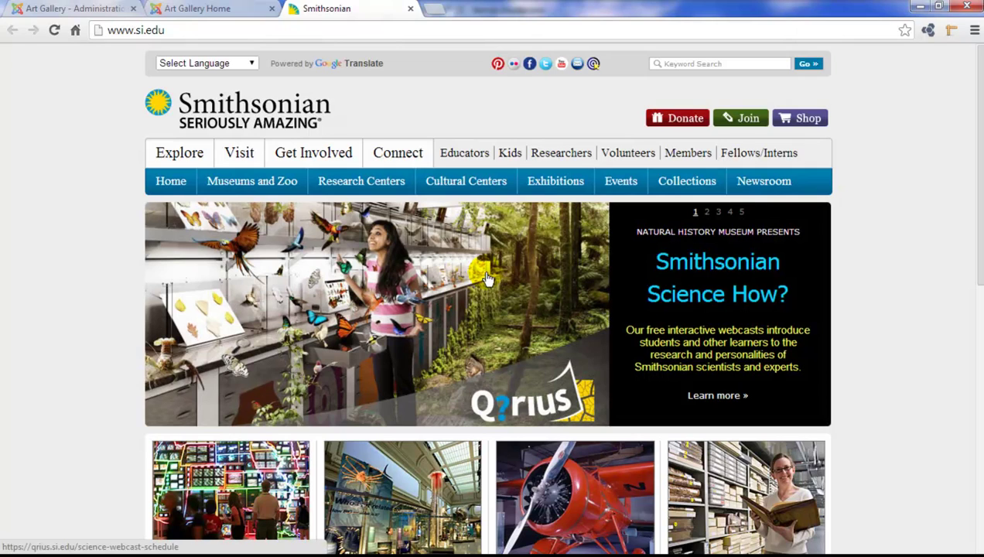
{"action": "left_click", "coordinate": [111, 13]}
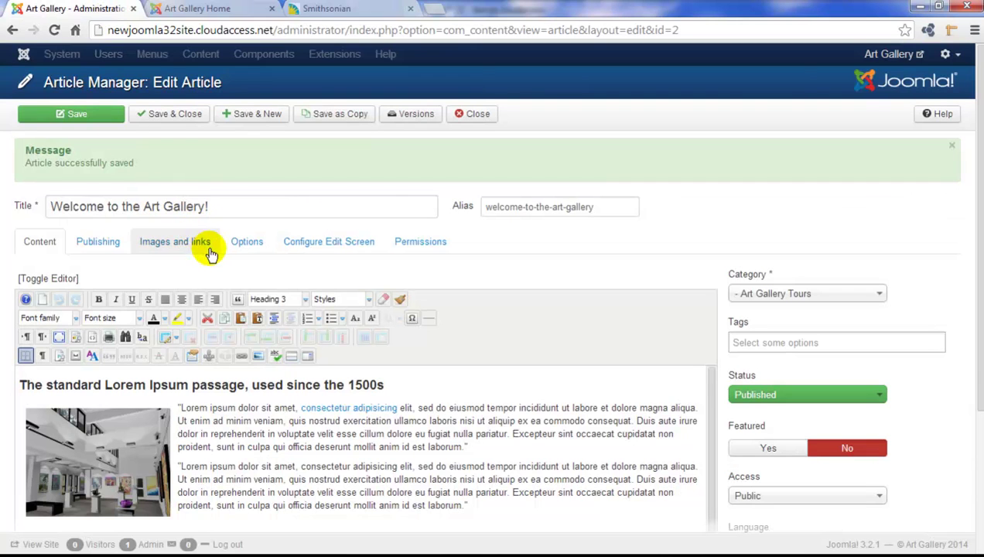